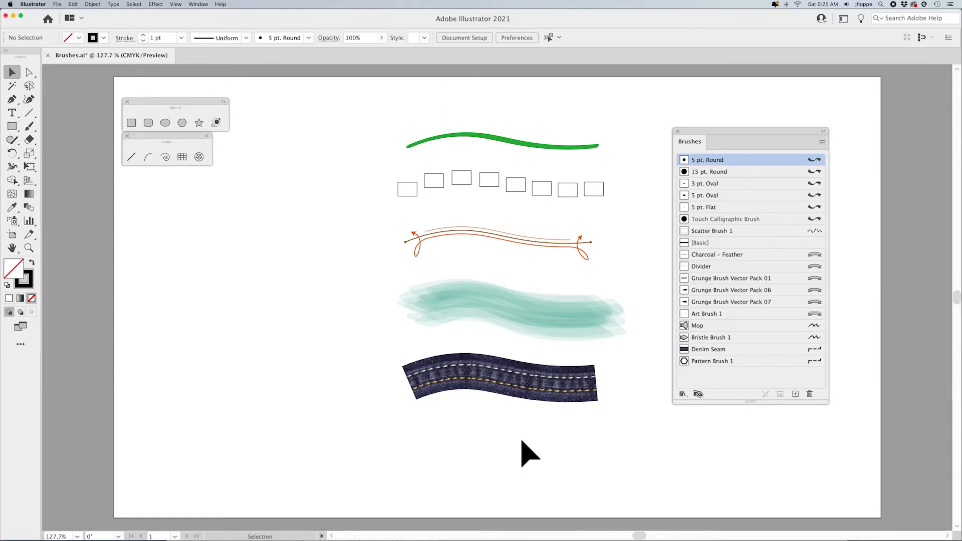
- Select the Paintbrush tool
key("b")
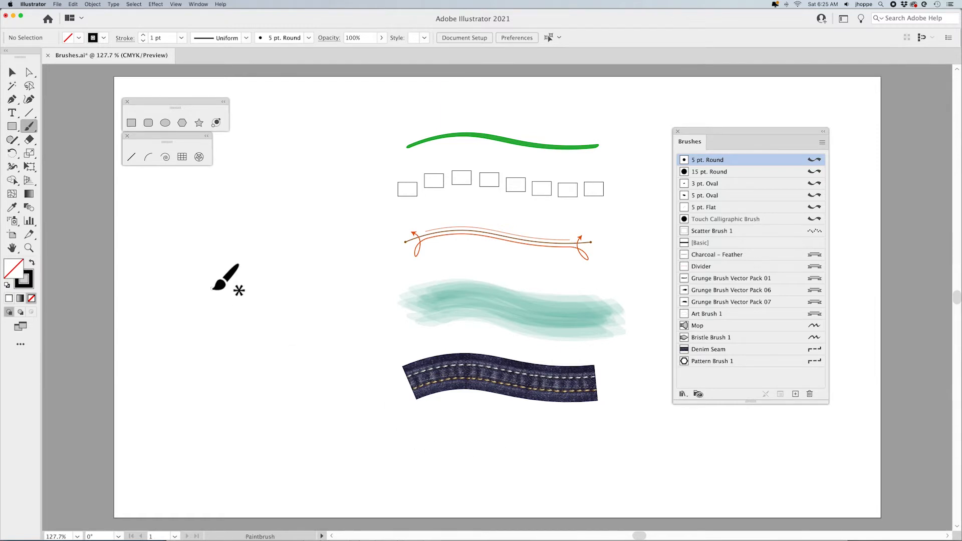
left_click(27, 125)
left_click(192, 4)
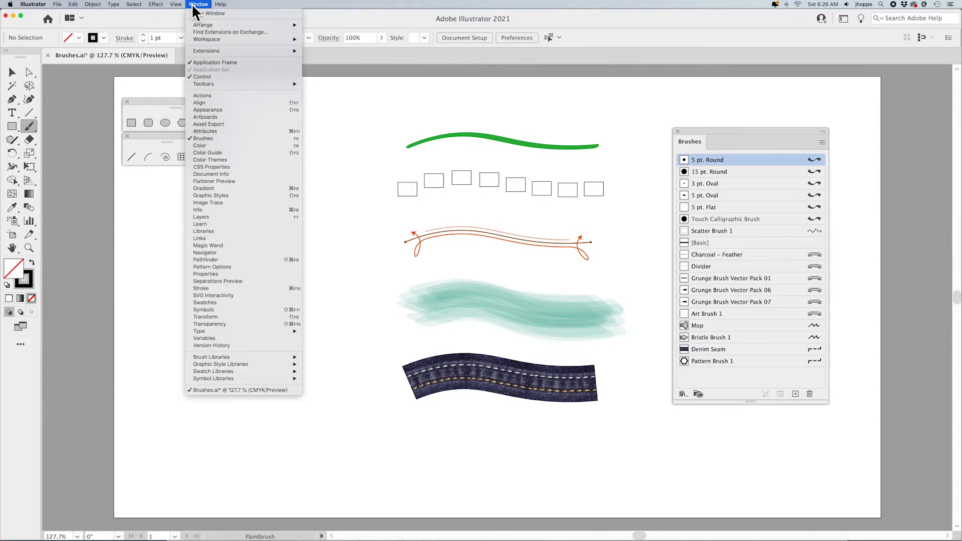
left_click(197, 6)
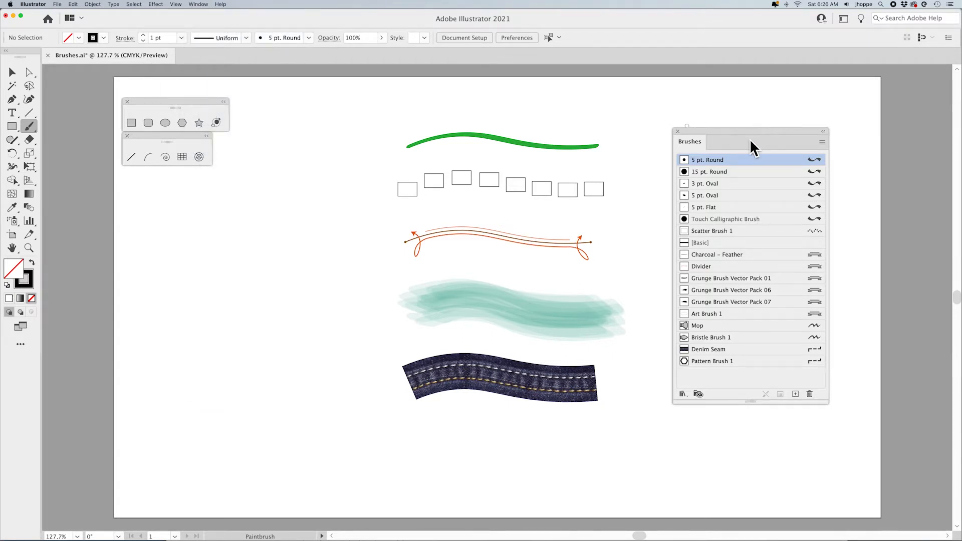
- Switch the Brushes panel to thumbnail view, then back to list view
left_click(821, 143)
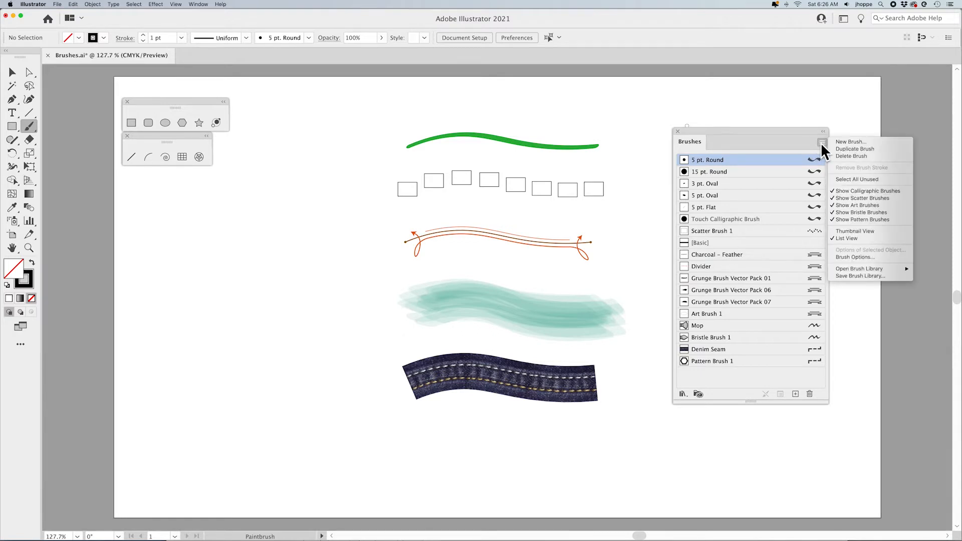
left_click(860, 232)
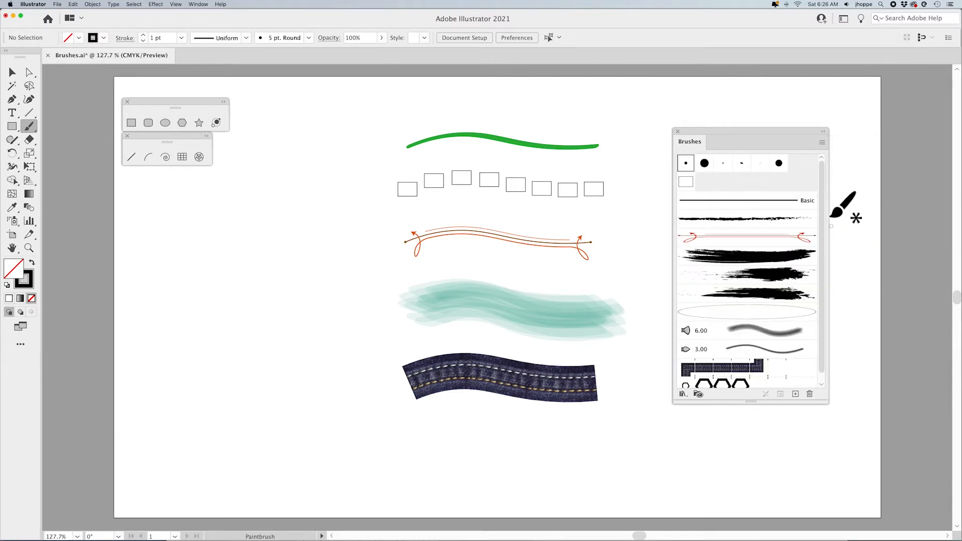
left_click(823, 143)
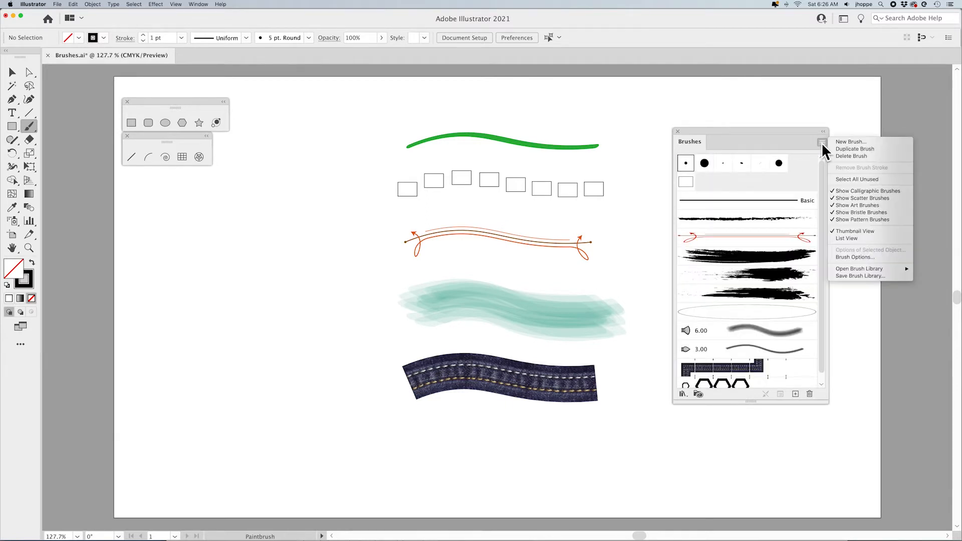
left_click(853, 239)
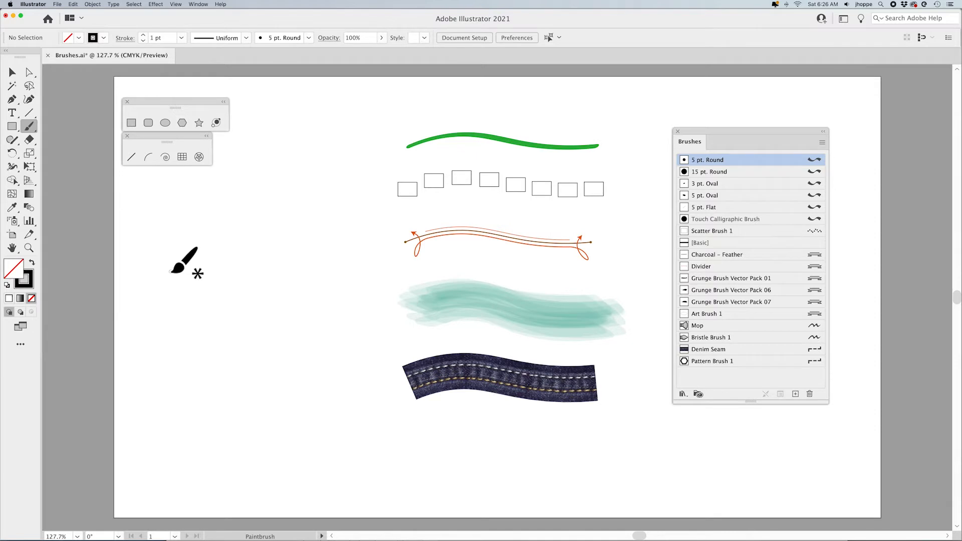
- Set the Paintbrush fidelity to Accurate and paint a wavy vertical stroke on the page's left side
double_click(29, 125)
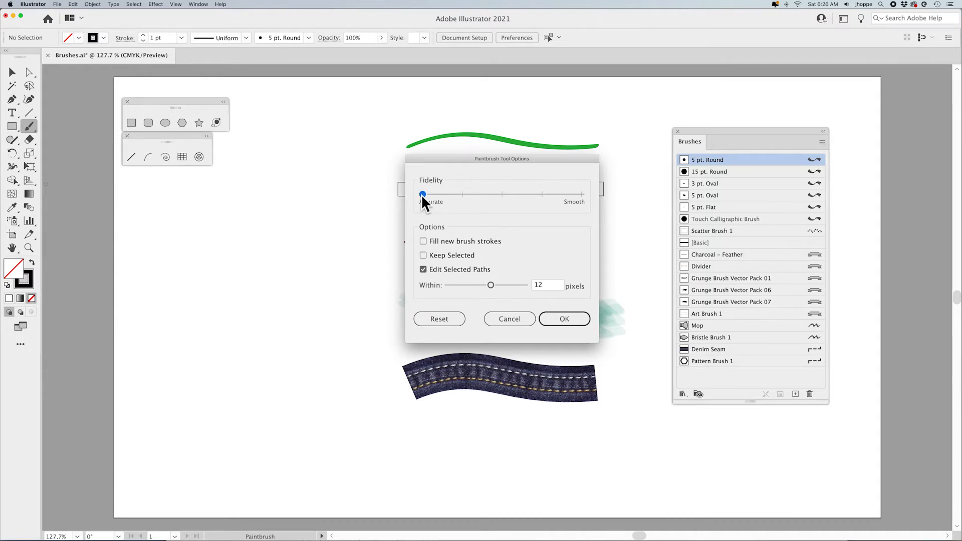
left_click_drag(567, 194, 395, 200)
left_click(553, 318)
mouse_move(202, 194)
left_mouse_down()
mouse_move(314, 270)
mouse_move(250, 344)
mouse_move(254, 366)
left_mouse_up()
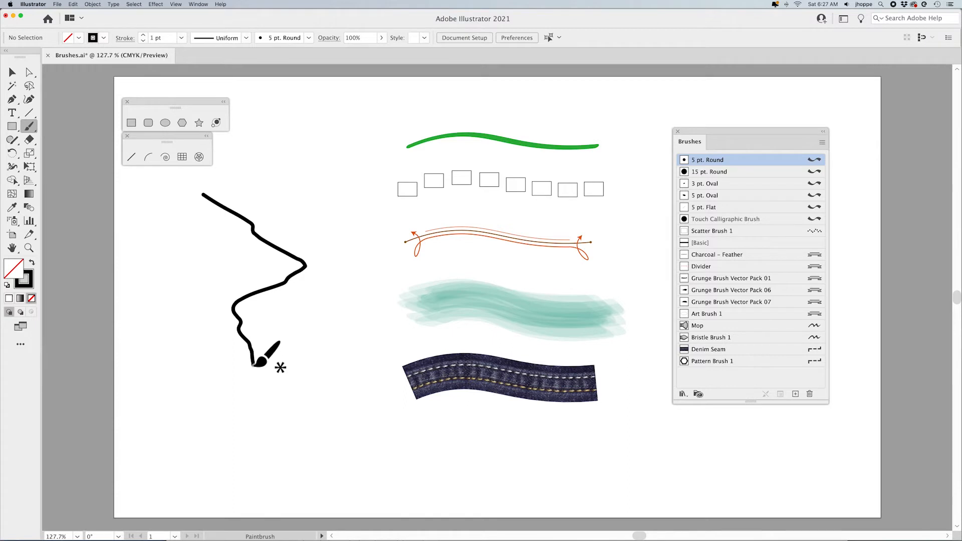
- Set the Paintbrush fidelity to Smooth and paint a second vertical stroke beside the first
double_click(27, 131)
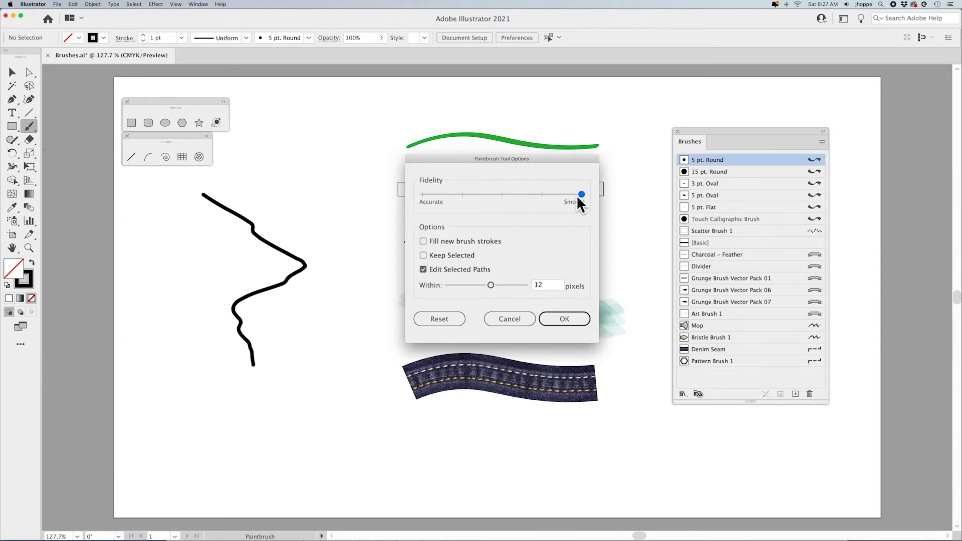
left_click(564, 320)
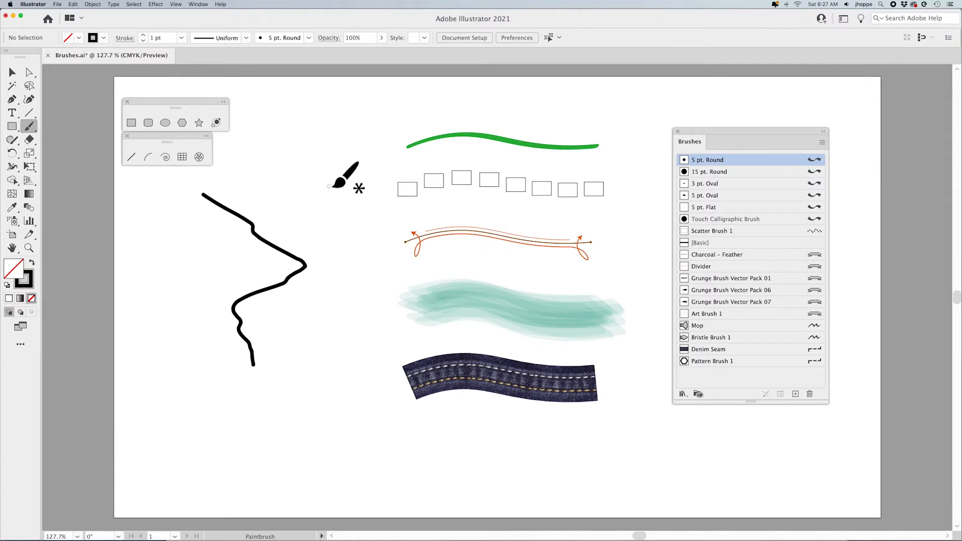
mouse_move(344, 185)
left_mouse_down()
mouse_move(361, 301)
mouse_move(340, 361)
left_mouse_up()
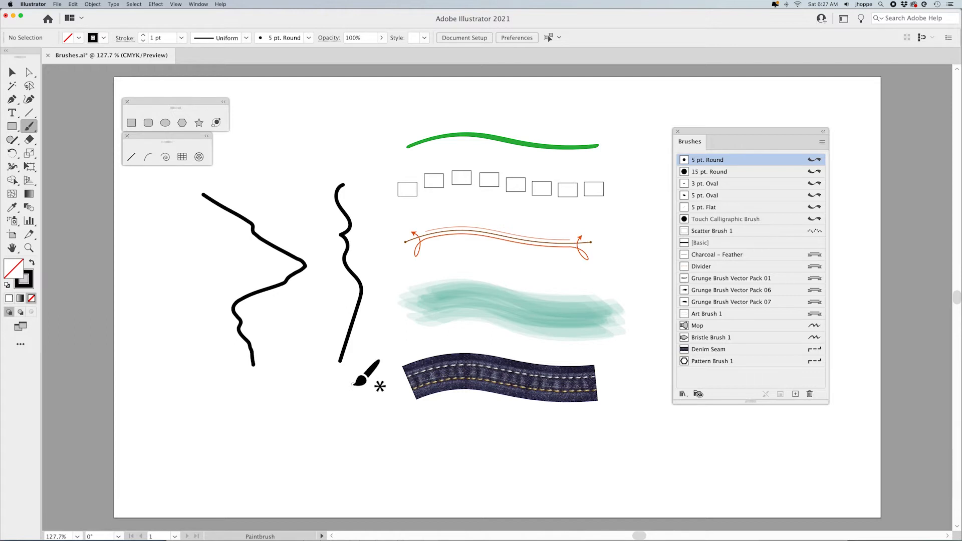
double_click(25, 127)
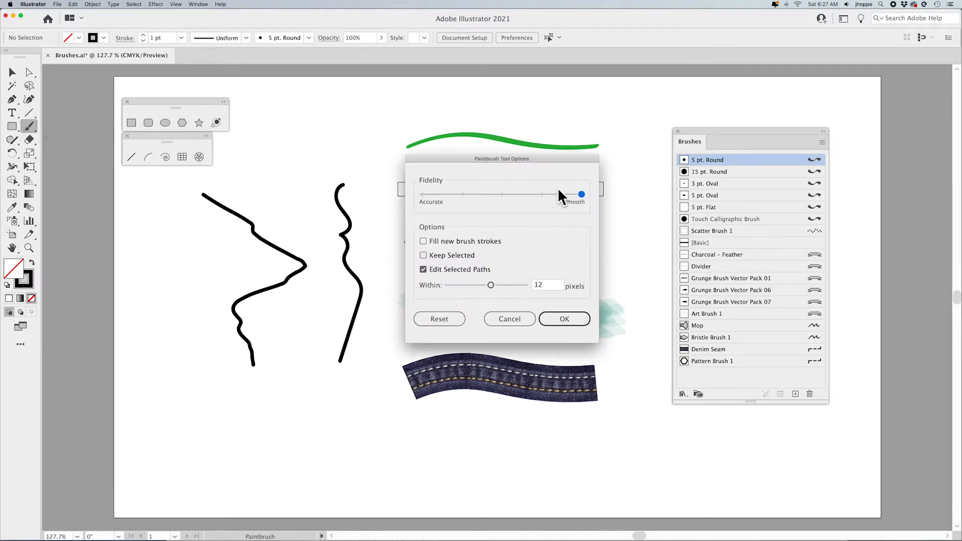
left_click_drag(569, 194, 434, 199)
left_click(563, 321)
- Select the second stroke and repaint over its lower half to reshape it
key("super")
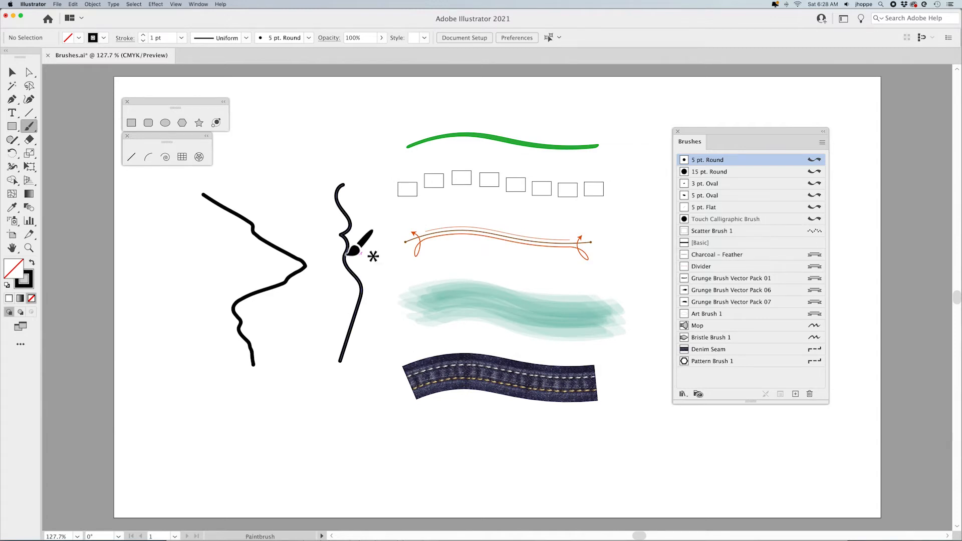
left_click(348, 255, "super")
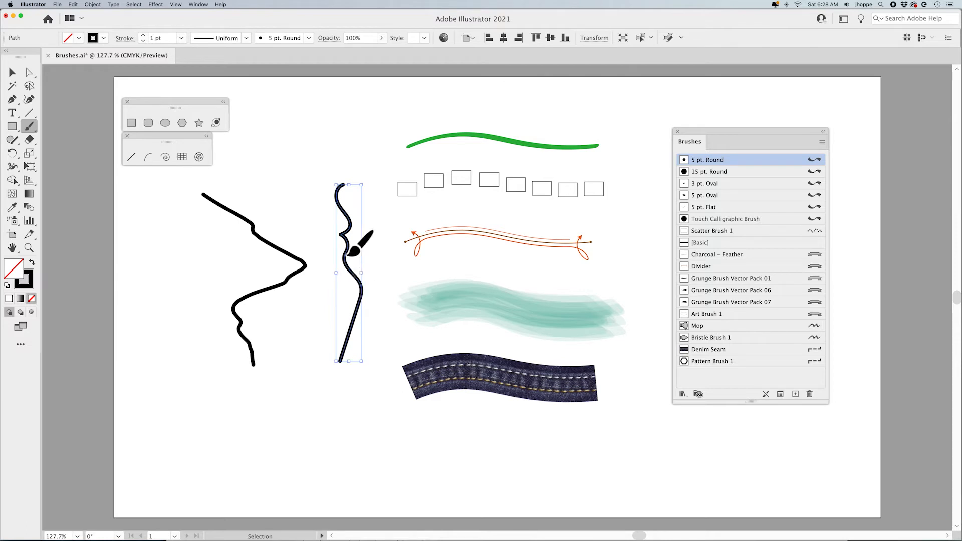
mouse_move(348, 254)
left_mouse_down()
mouse_move(391, 321)
mouse_move(385, 333)
left_mouse_up()
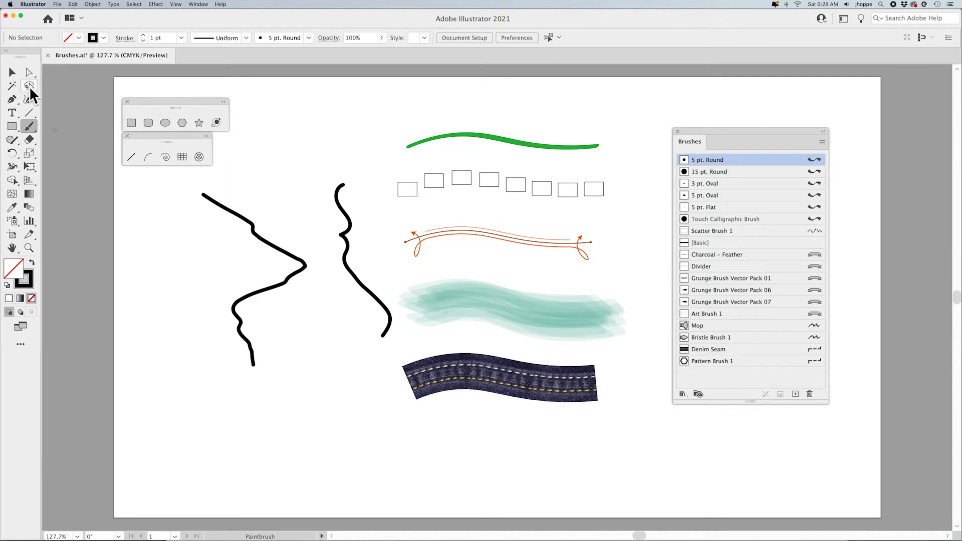
- Select both practice strokes and delete them
double_click(30, 123)
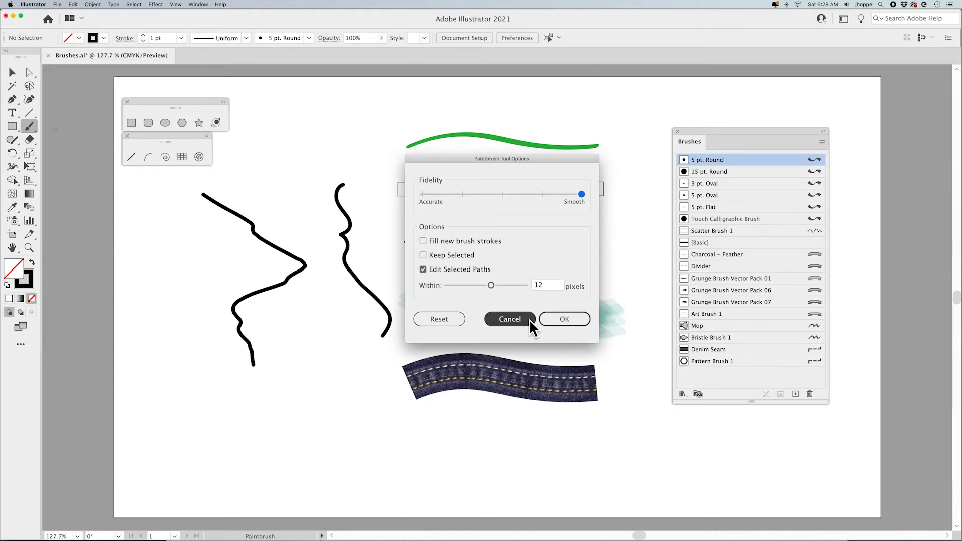
left_click(510, 319)
left_click_drag(262, 262, 362, 265)
key("Delete")
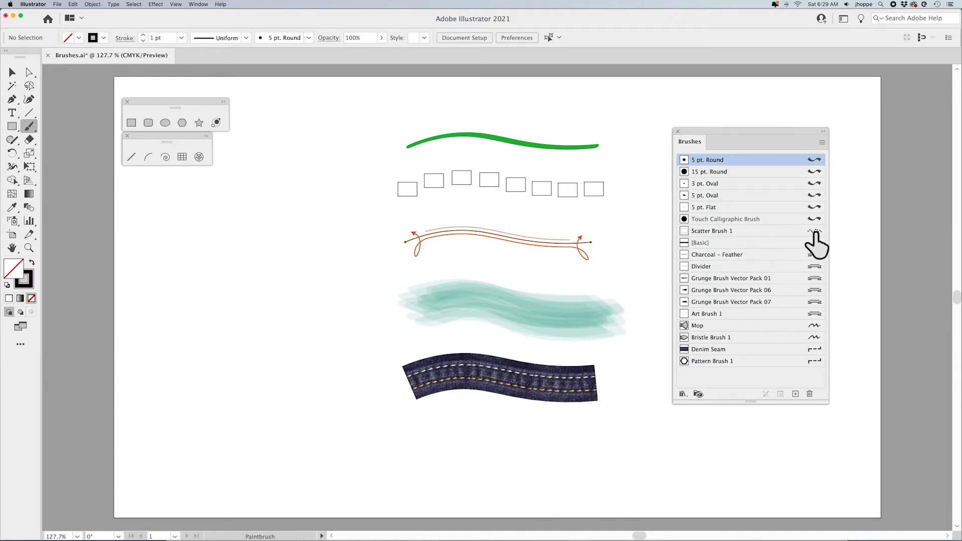
- Open the New Brush dialog to review the available brush types, then cancel it
key("v")
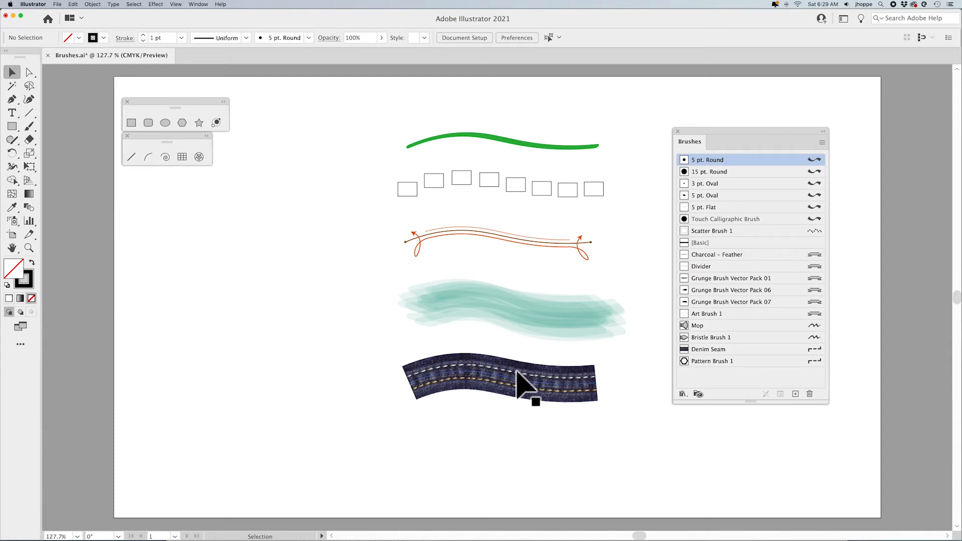
left_click(822, 143)
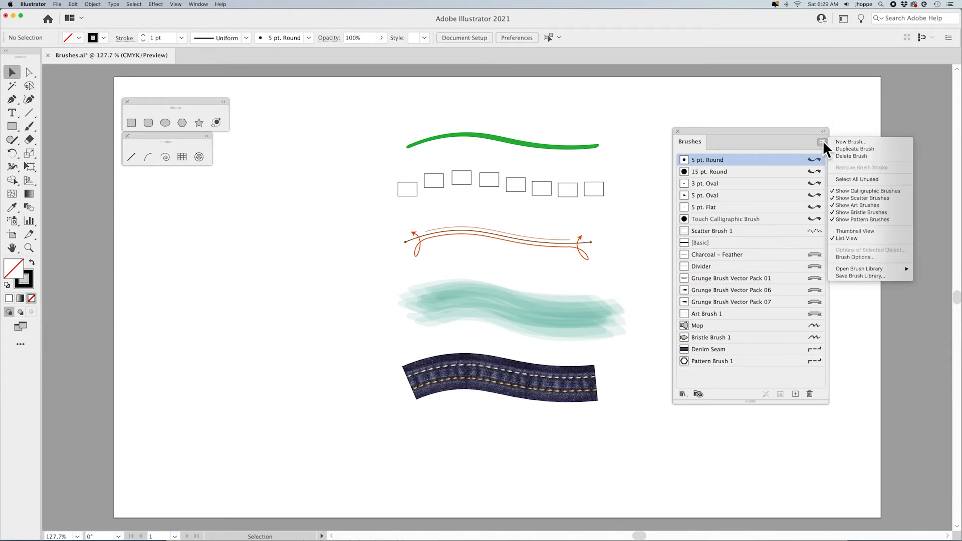
left_click(869, 141)
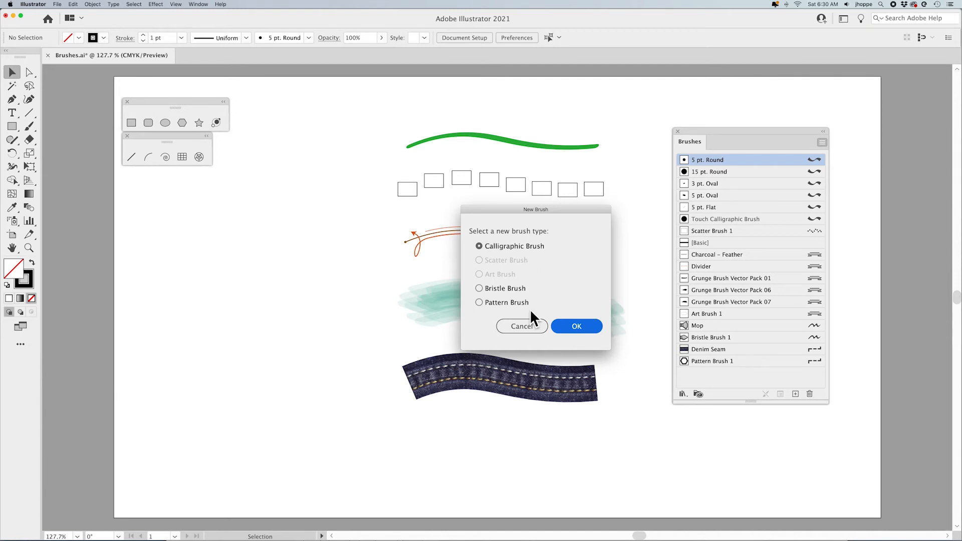
left_click(532, 325)
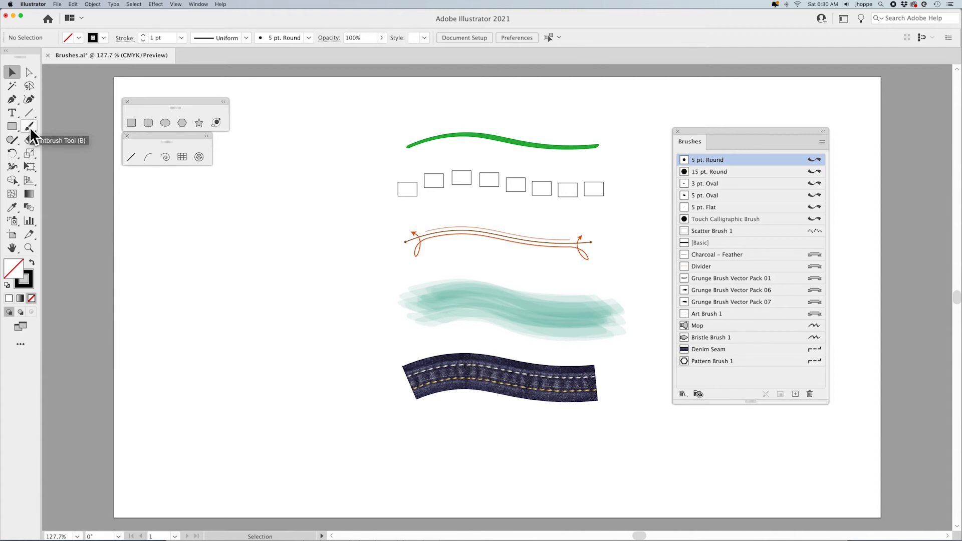
- Draw a rectangle on the page's left side and apply the 3 pt. Oval brush to it
left_click(131, 123)
left_click_drag(197, 211, 288, 301)
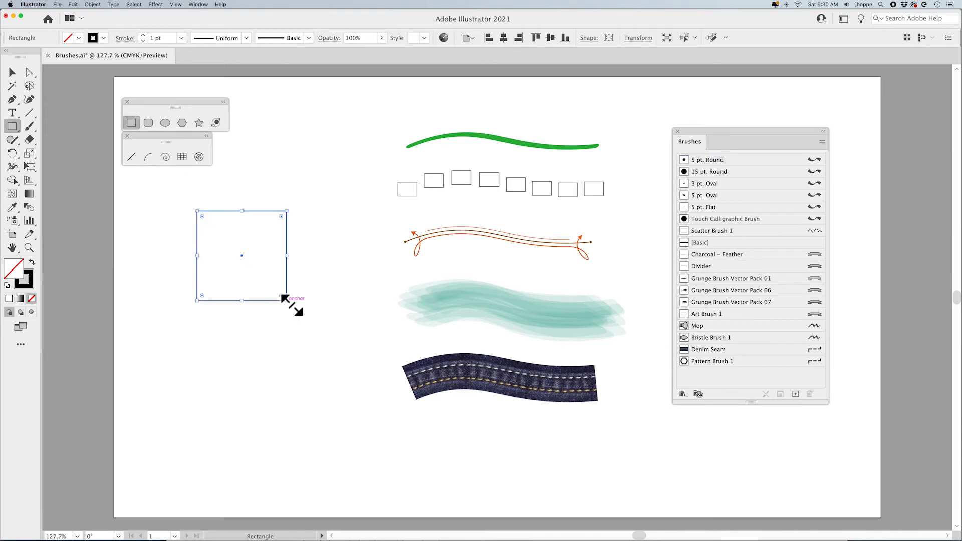
left_click(744, 184)
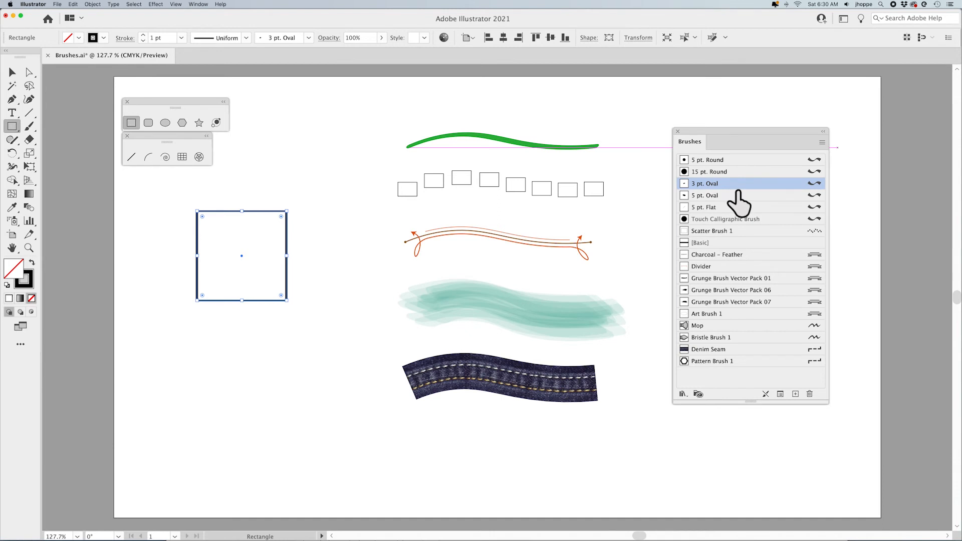
- Cycle the rectangle through several brushes from the Brushes panel, ending with Pattern Brush 1
left_click(741, 195)
left_click(736, 210)
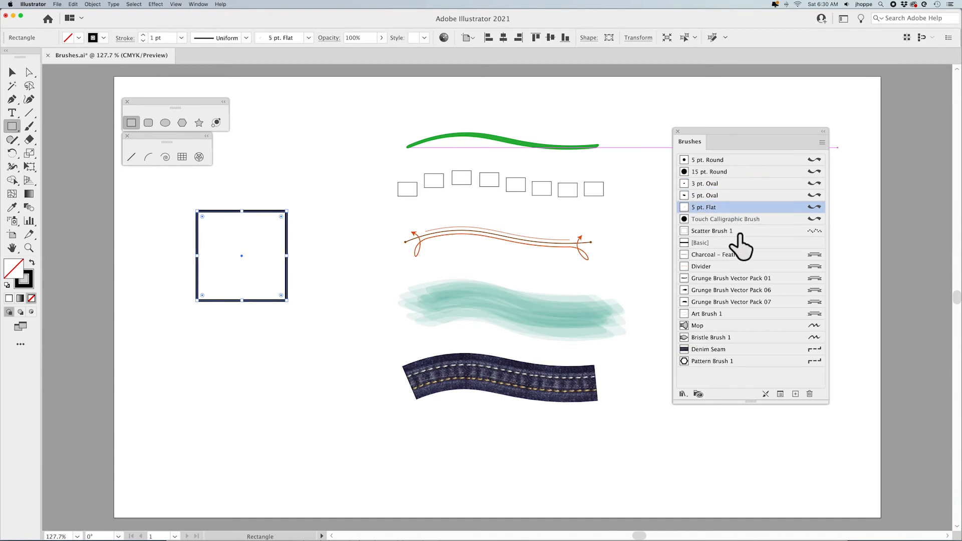
left_click(741, 231)
left_click(741, 255)
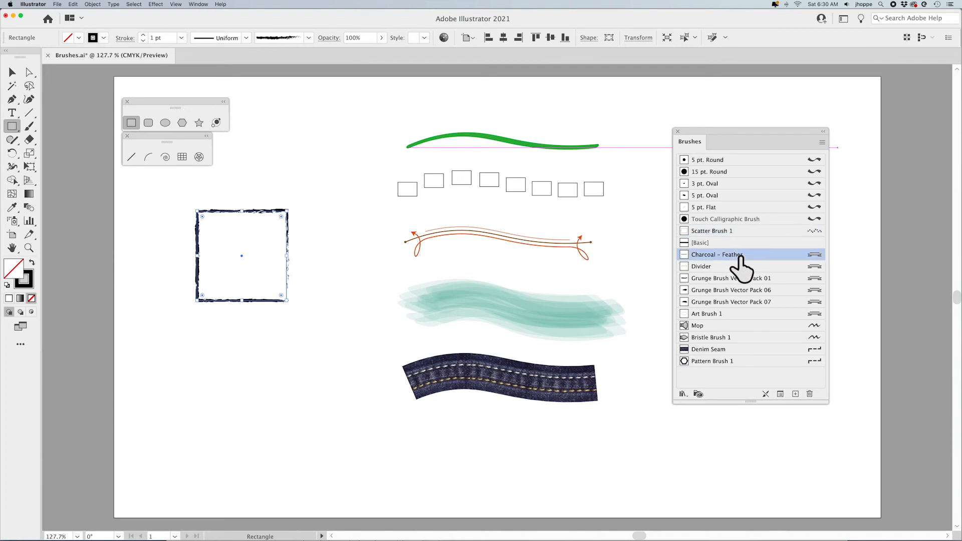
left_click(723, 325)
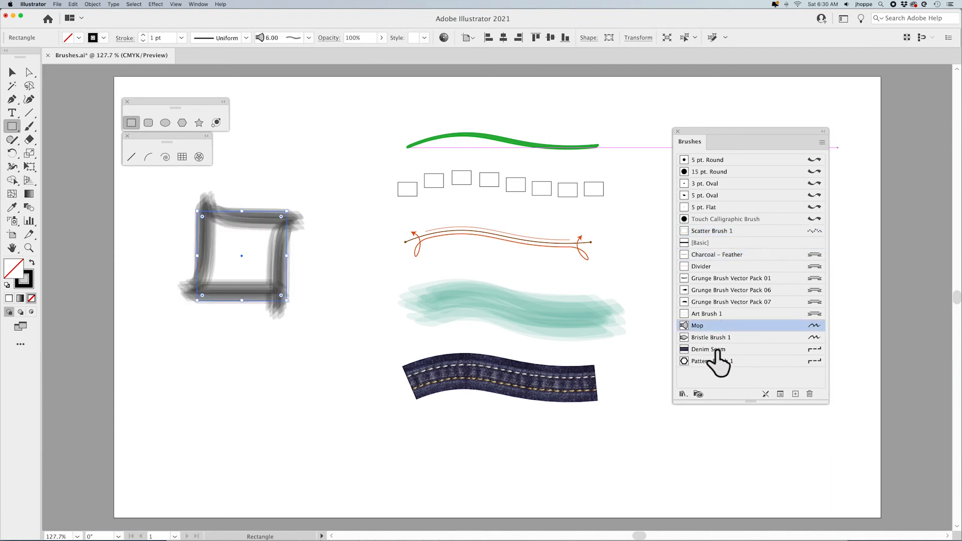
left_click(728, 337)
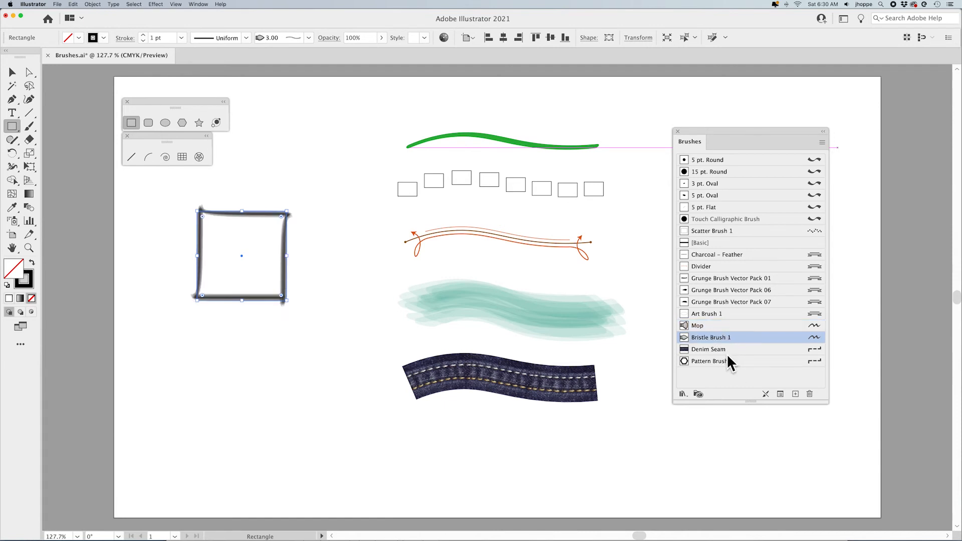
left_click(735, 361)
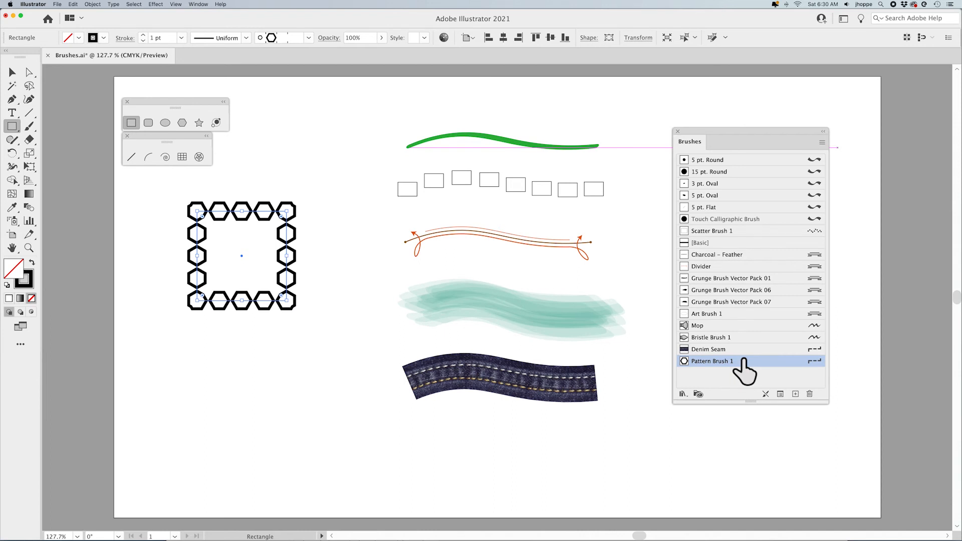
- Draw a straight line below the rectangle and cycle it through several brushes, ending with 15 pt. Round
left_click(132, 158)
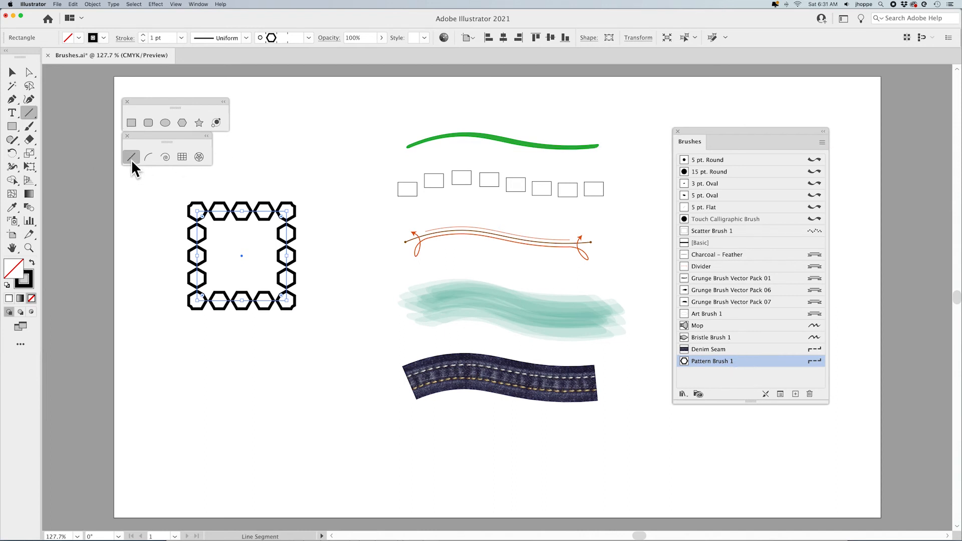
left_click_drag(168, 406, 323, 425)
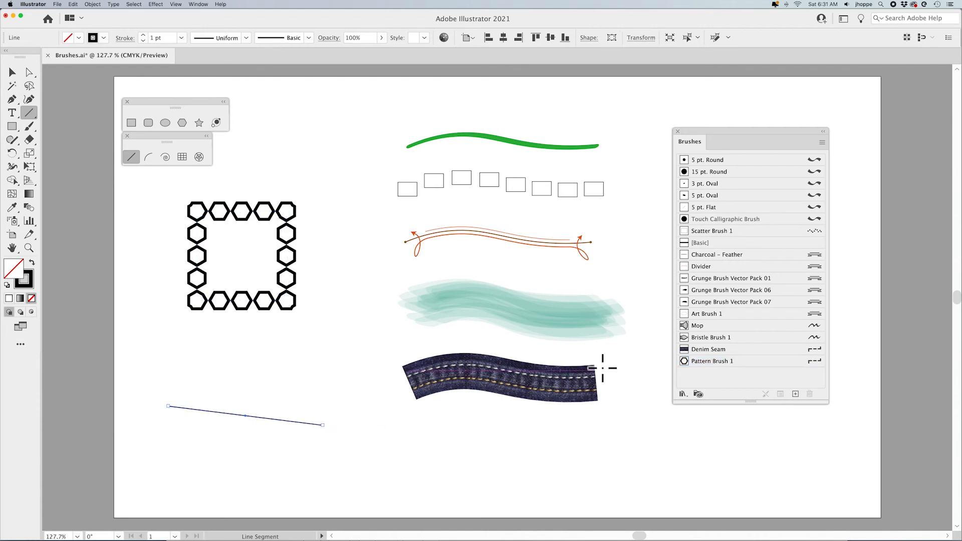
left_click(742, 350)
left_click(743, 302)
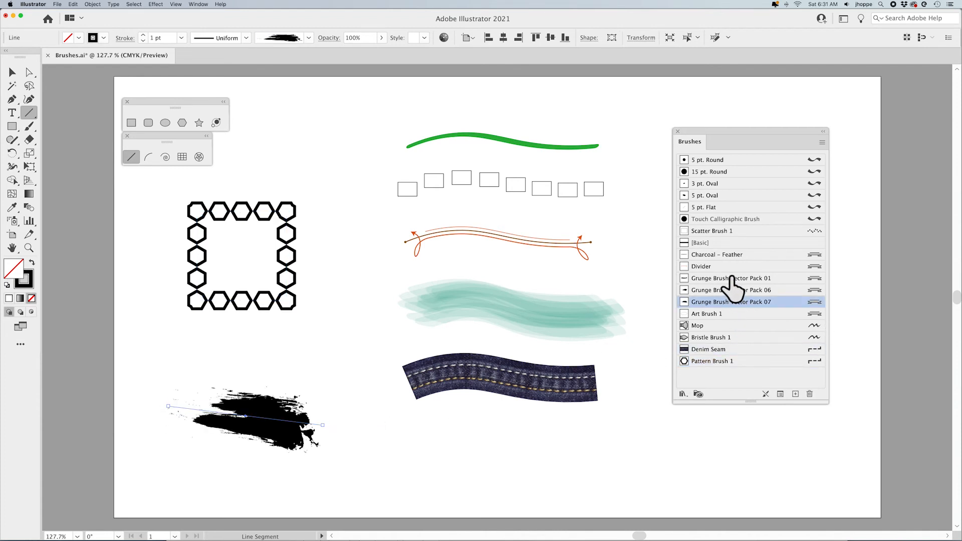
left_click(727, 278)
left_click(717, 232)
left_click(722, 195)
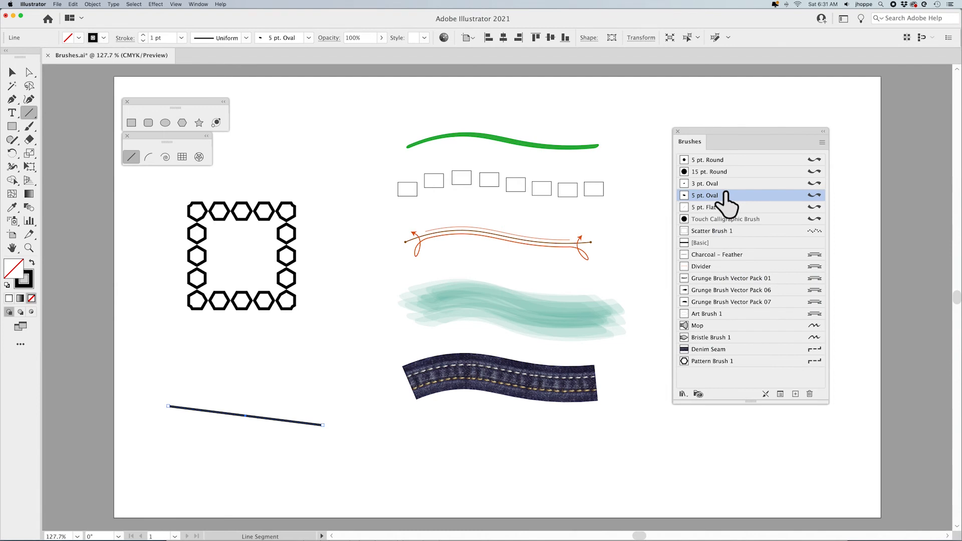
left_click(717, 172)
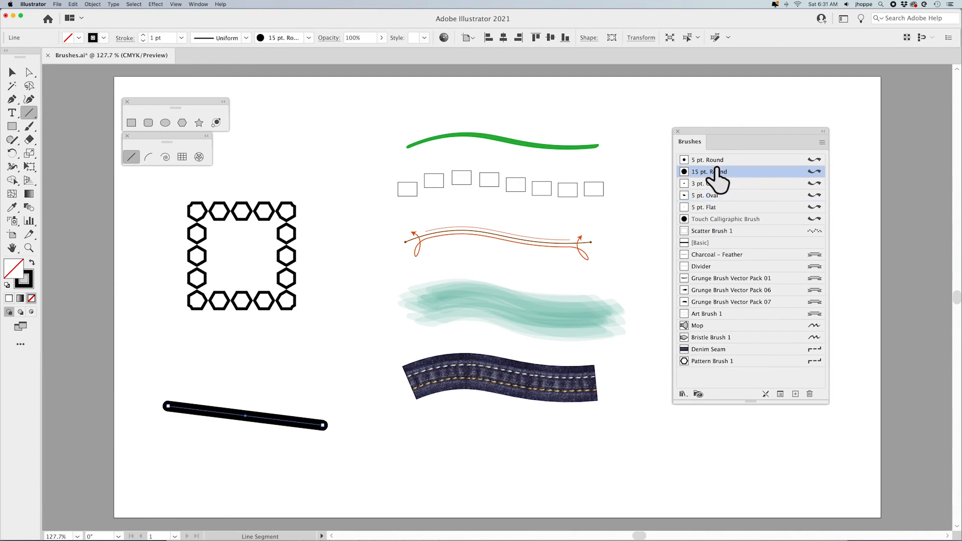
- Select the rectangle and the line and delete them
left_click(12, 72)
left_click_drag(158, 186, 315, 453)
key("Delete")
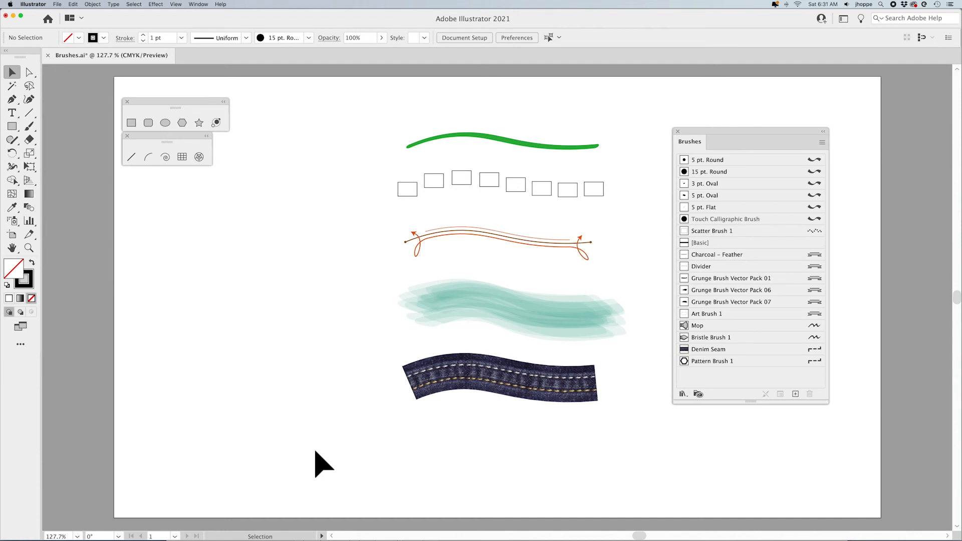
- Open the Grunge brushes vector pack brush library, move its panel beside the tools and enlarge it to show all brushes
left_click(681, 394)
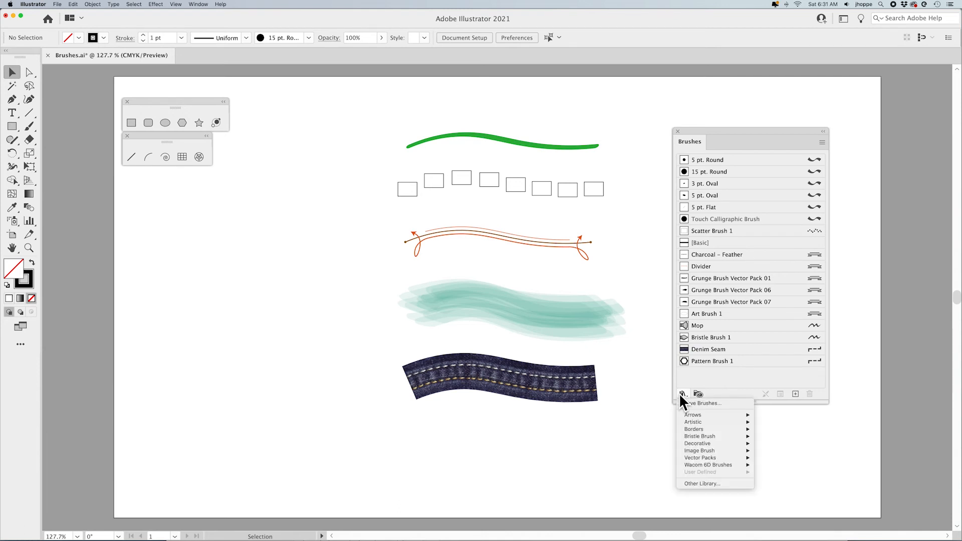
mouse_move(691, 416)
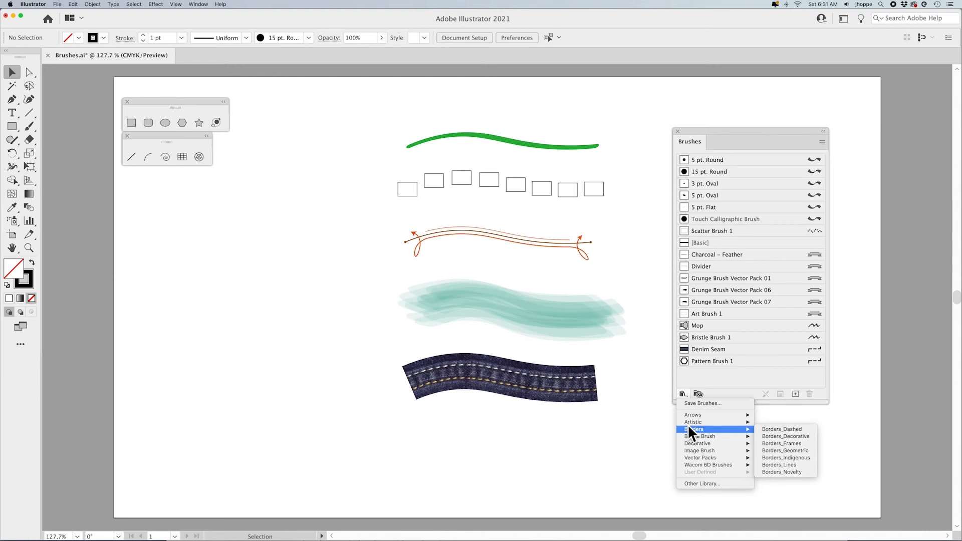
mouse_move(700, 459)
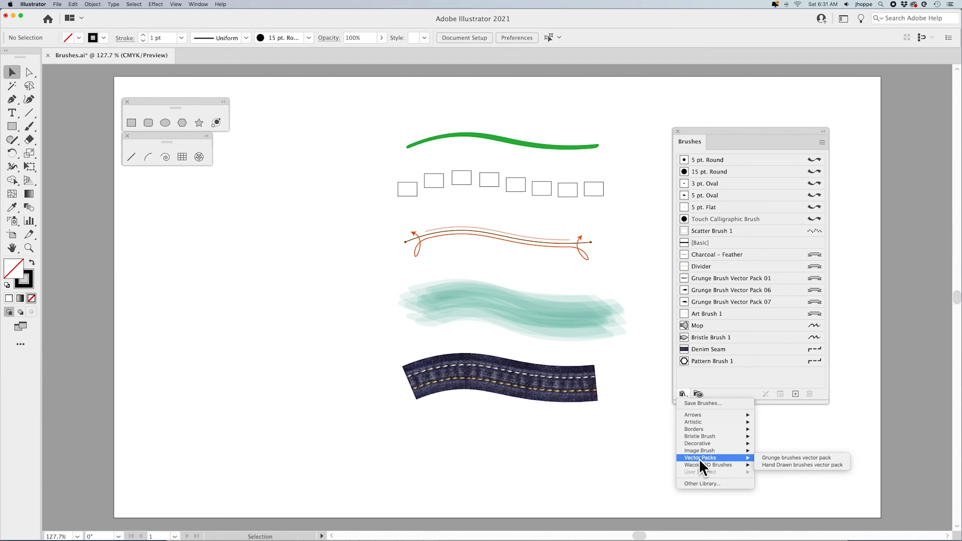
left_click(775, 458)
mouse_move(469, 260)
left_mouse_down()
mouse_move(191, 201)
mouse_move(157, 180)
left_mouse_up()
left_click_drag(192, 264, 194, 397)
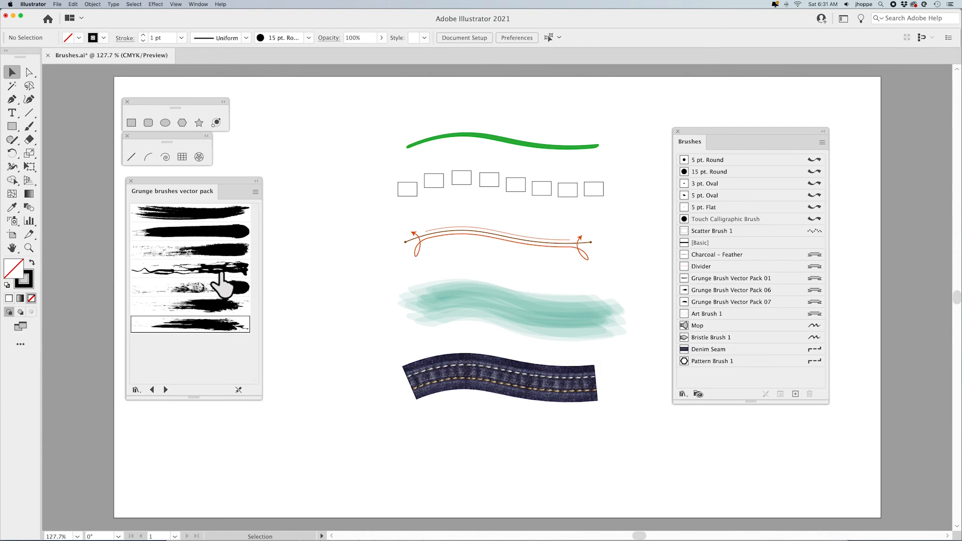
- Browse the brush library categories, such as Borders and Wacom 6D Brushes, without opening another library
left_click(137, 389)
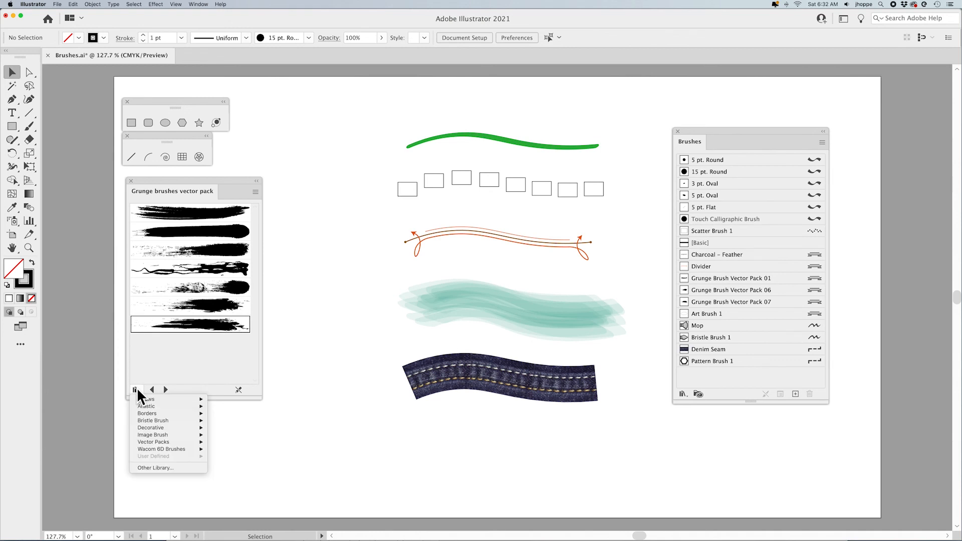
left_click(137, 390)
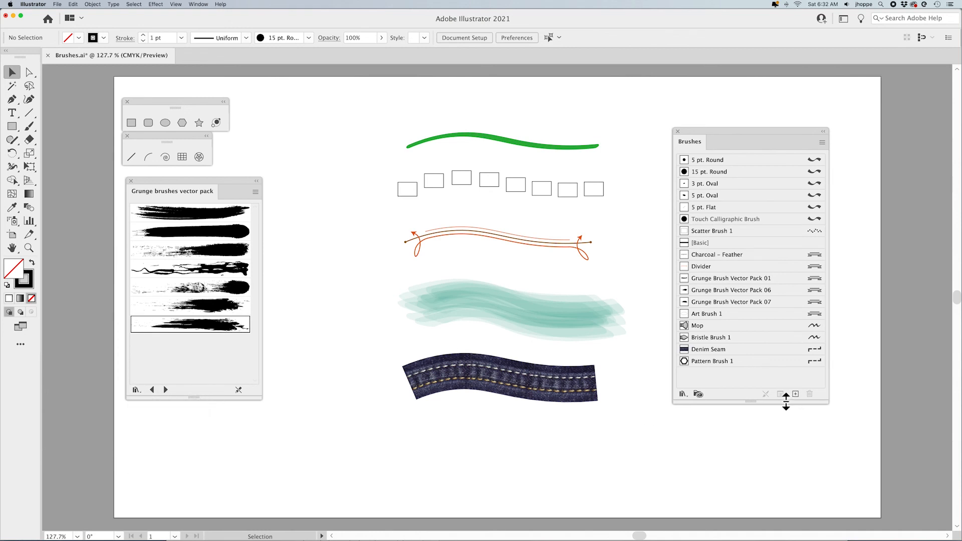
left_click(682, 393)
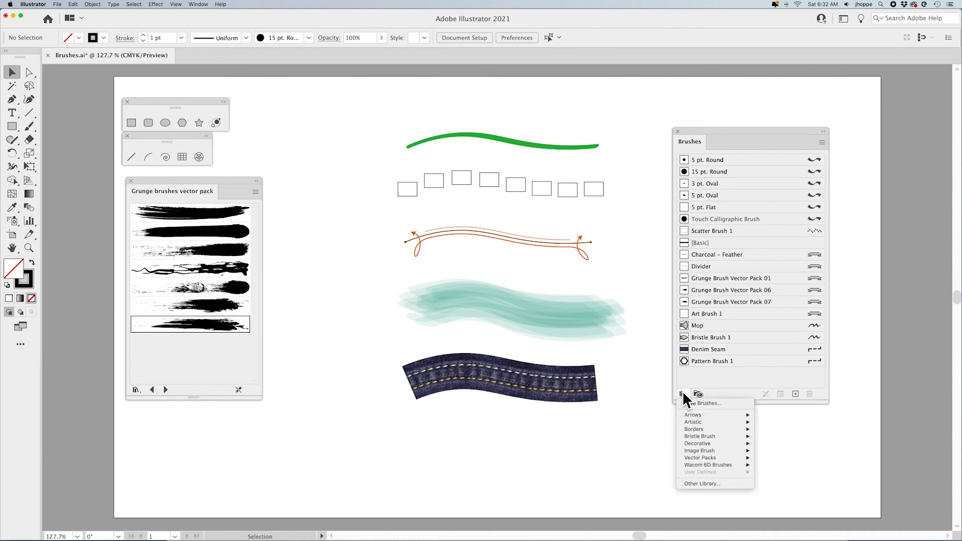
mouse_move(696, 438)
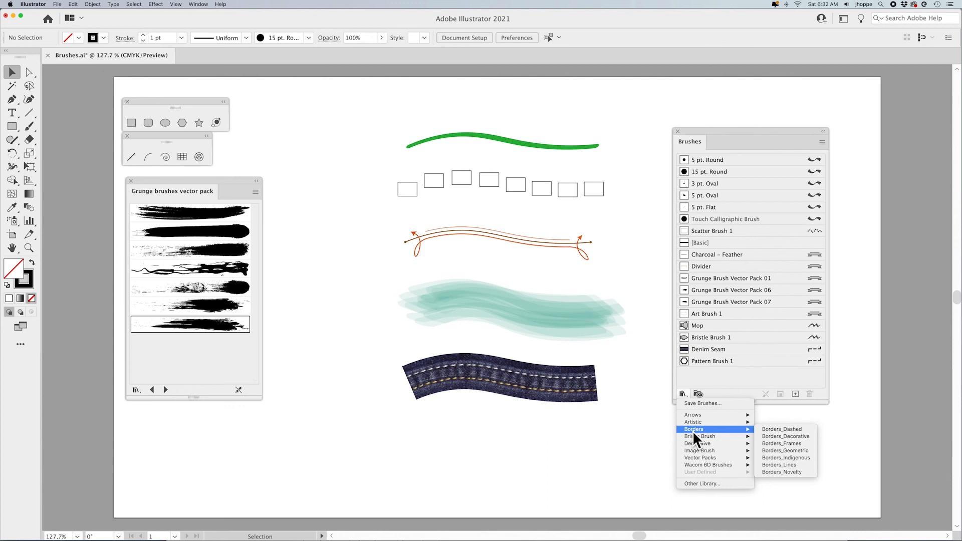
mouse_move(686, 466)
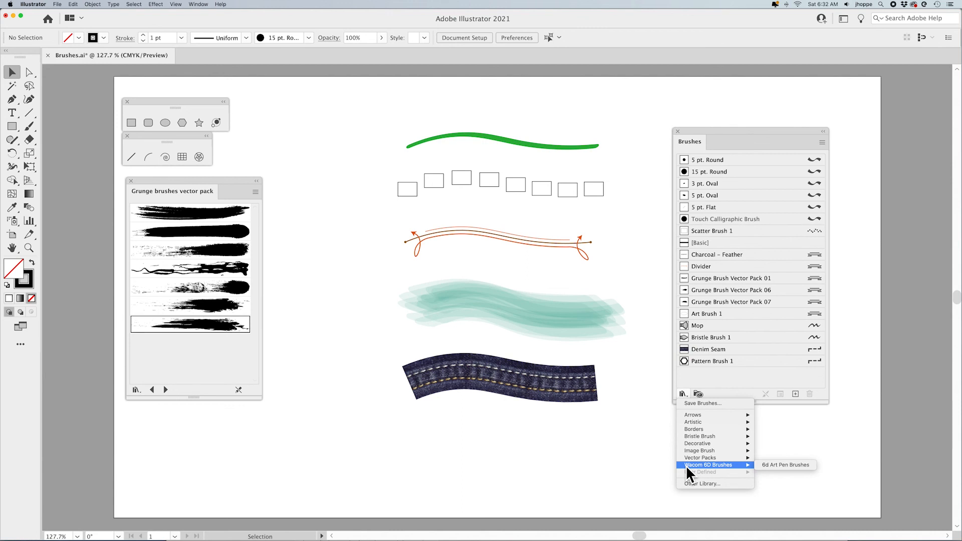
left_click(586, 458)
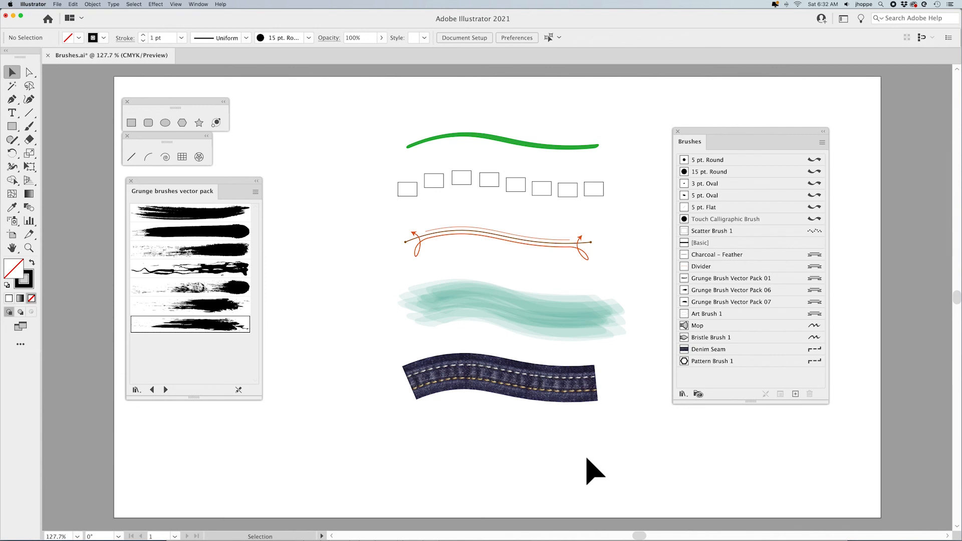